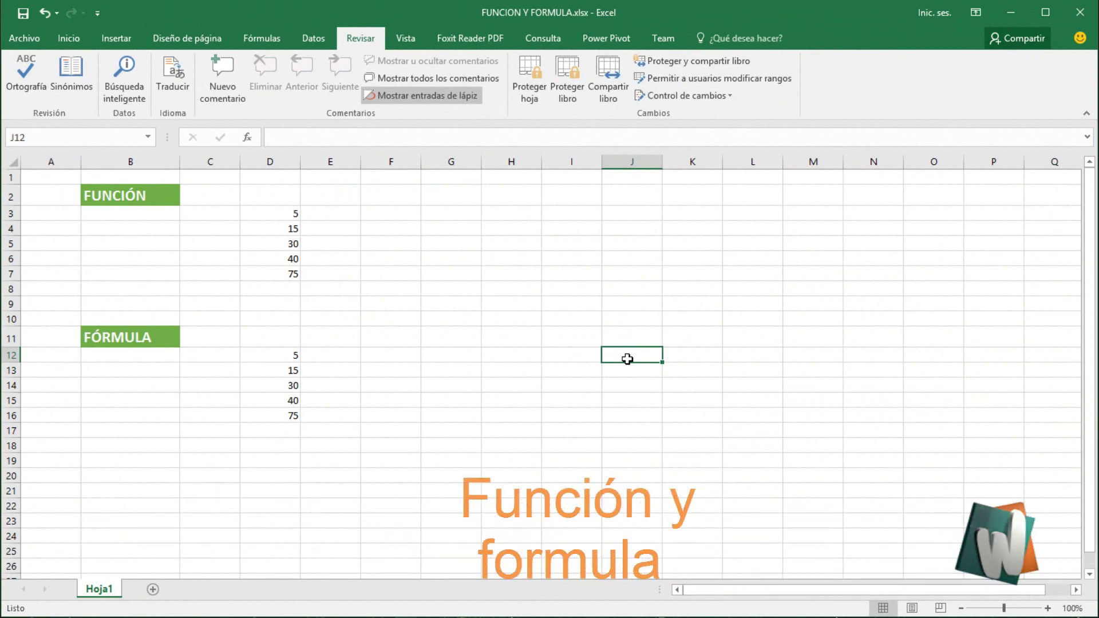
Select cell D17 below the FÓRMULA numbers and start a formula with =.
click(451, 228)
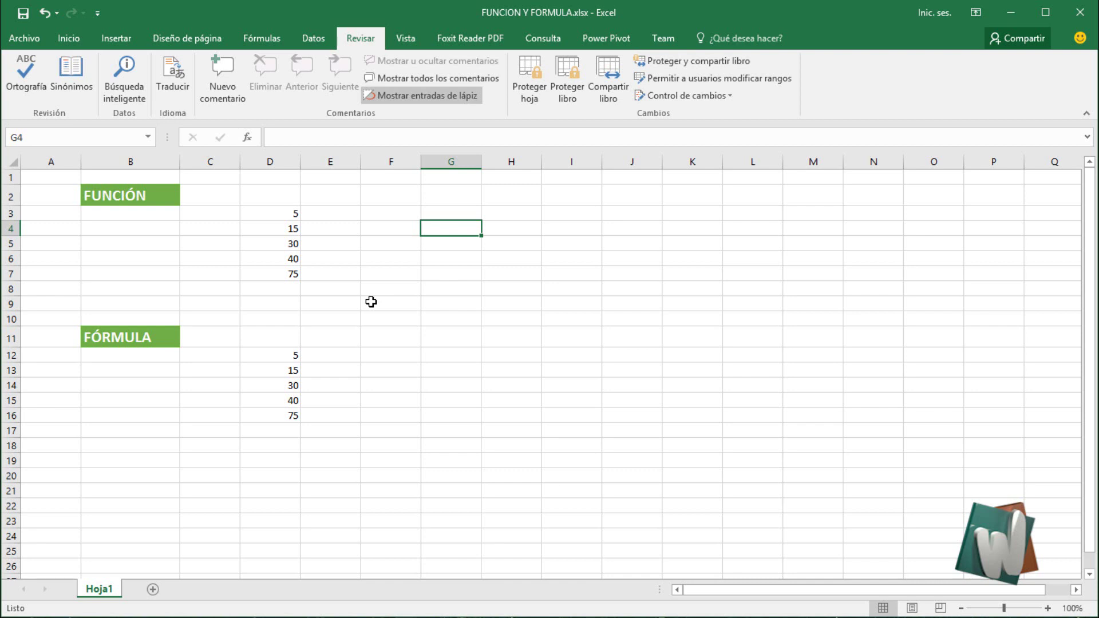
click(270, 431)
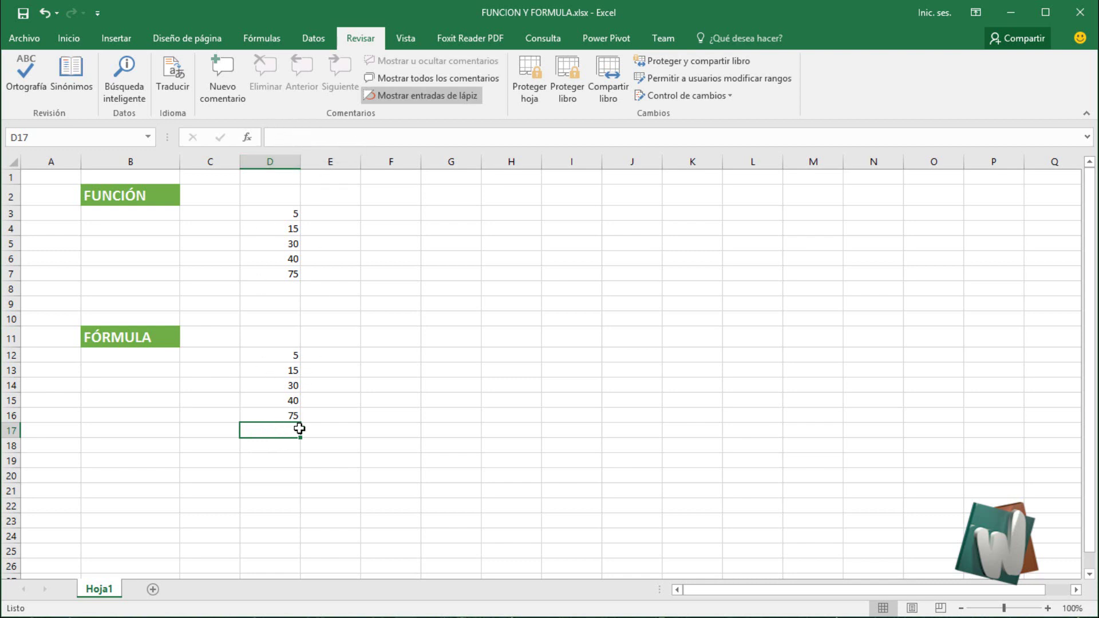
click(280, 137)
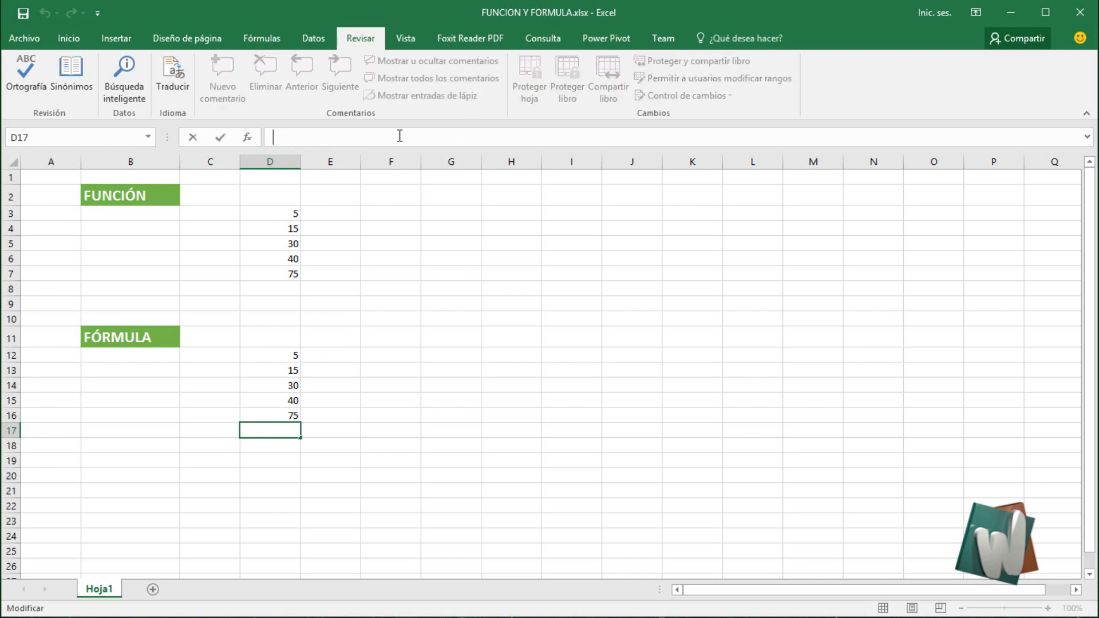
text(+)
key(BackSpace)
text(=)
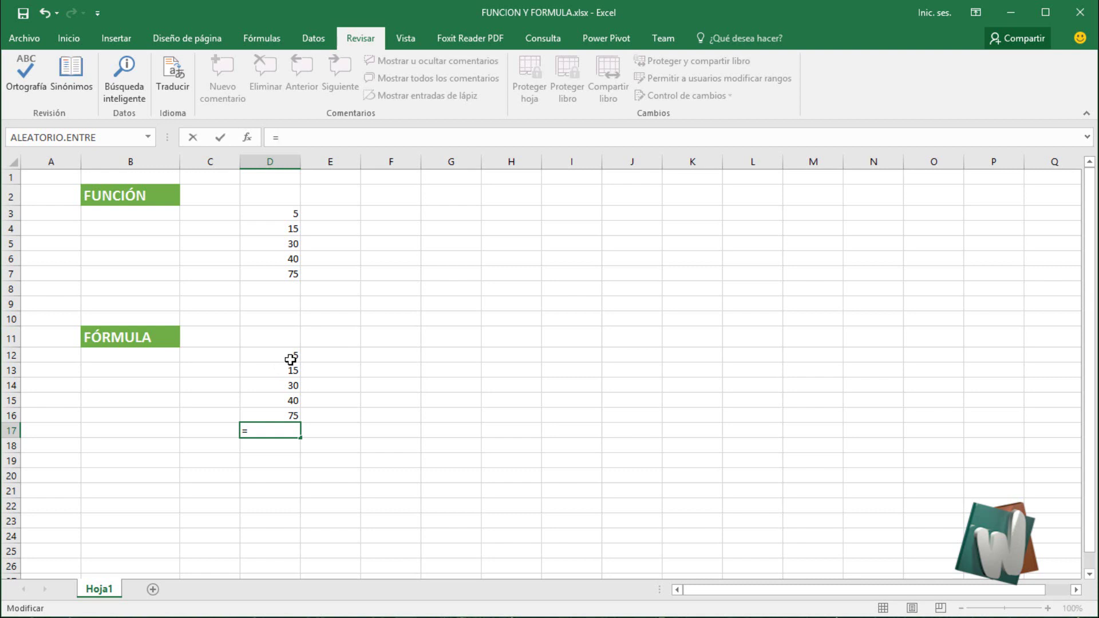
Enter =D12+D13+D14+D15+D16 in D17 so it shows the total 165.
click(291, 359)
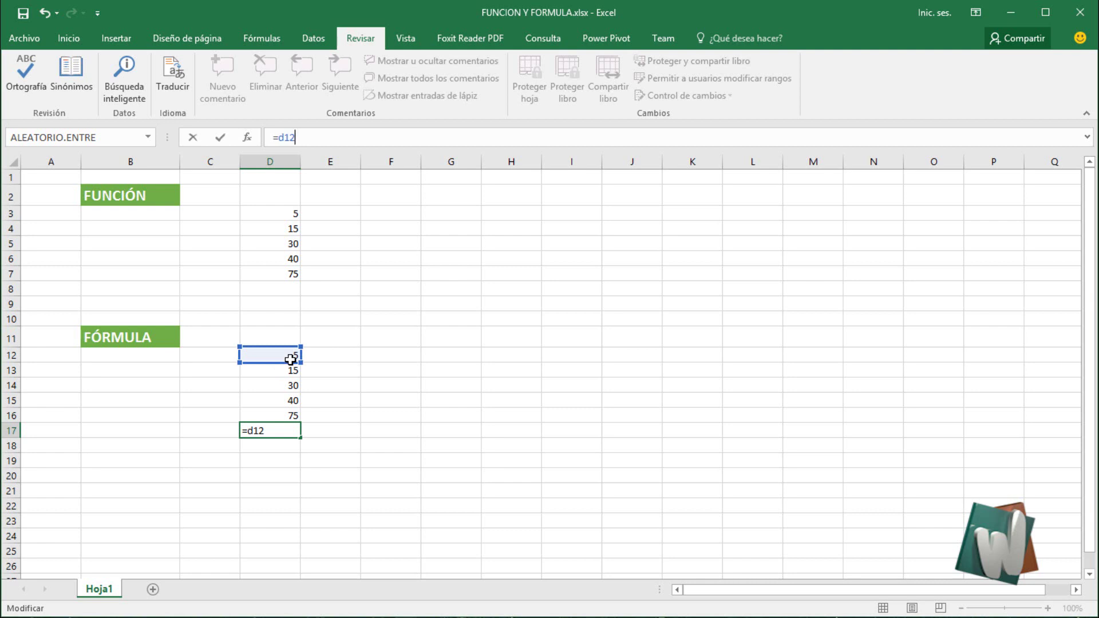
text(+)
text(d13)
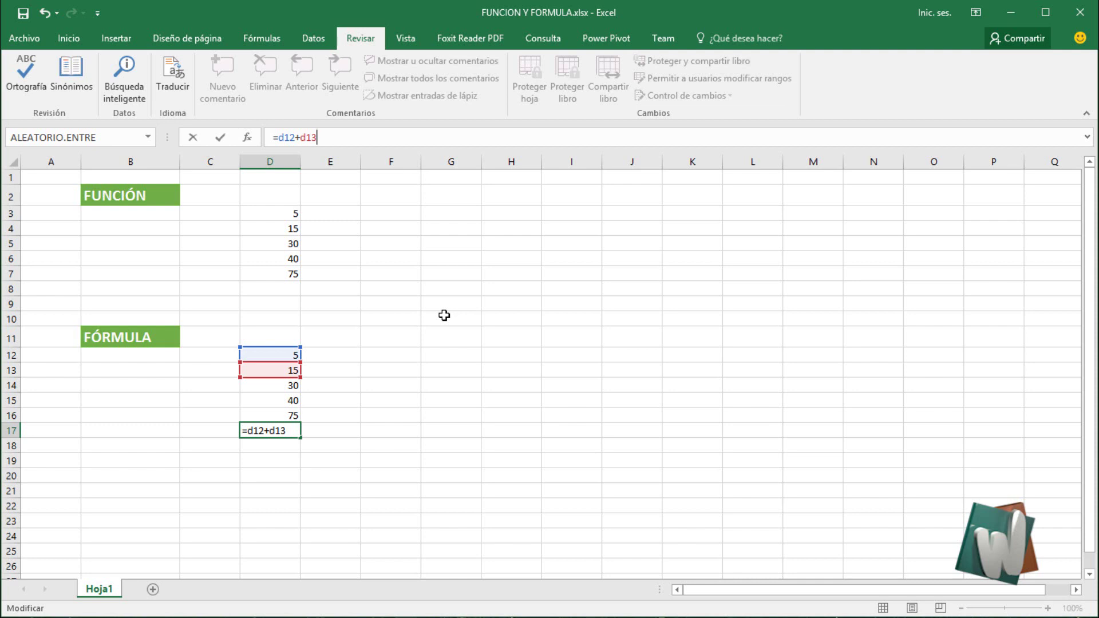
text(+)
click(276, 389)
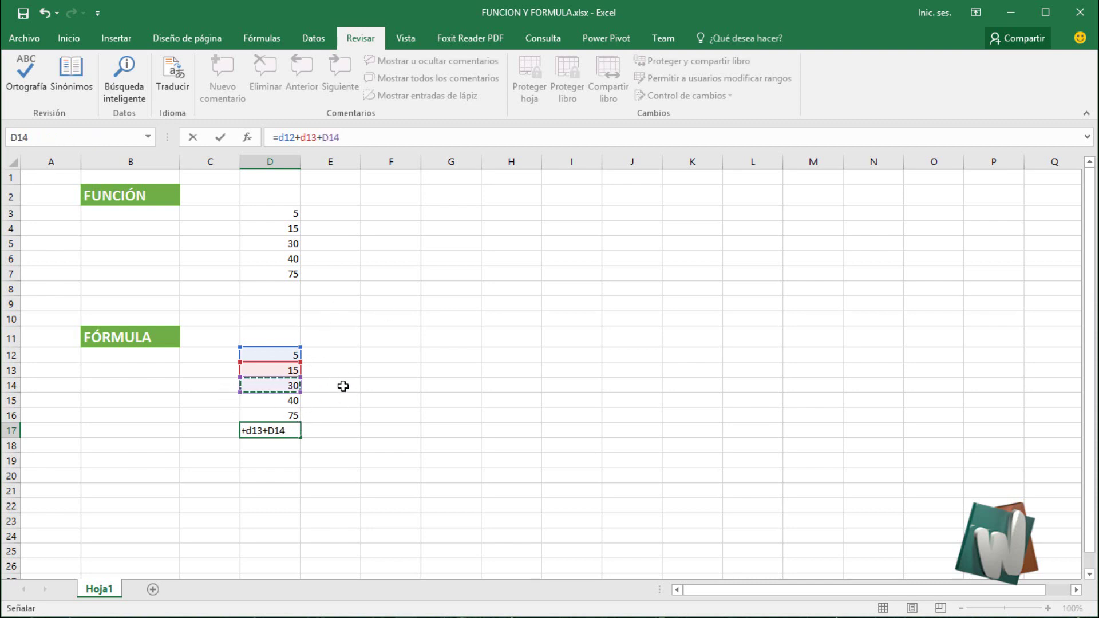
text(+)
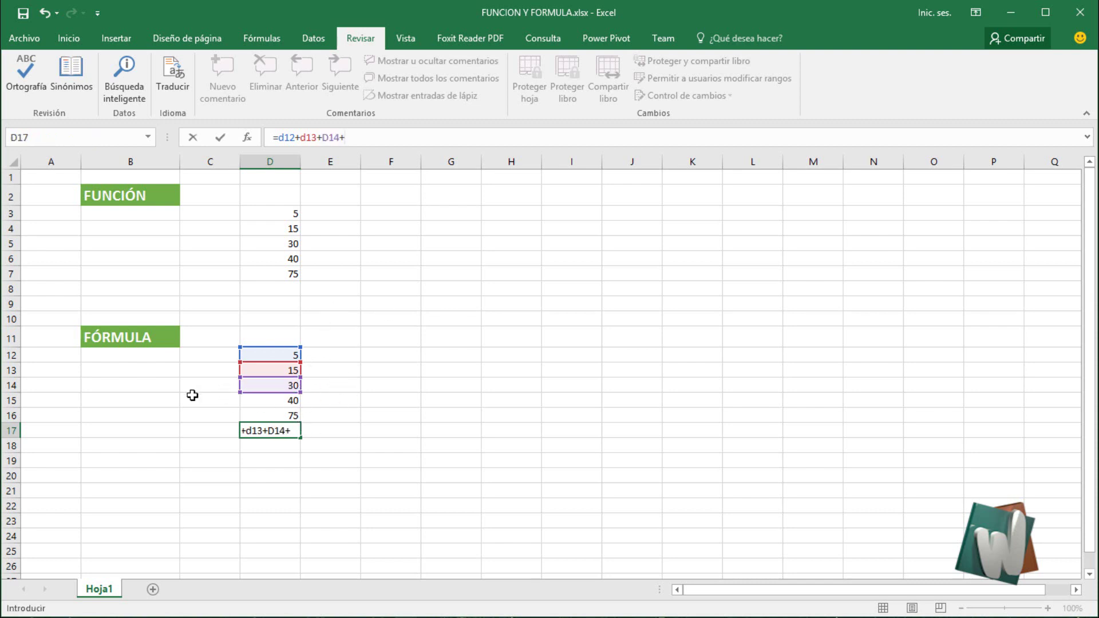
click(282, 400)
text(+)
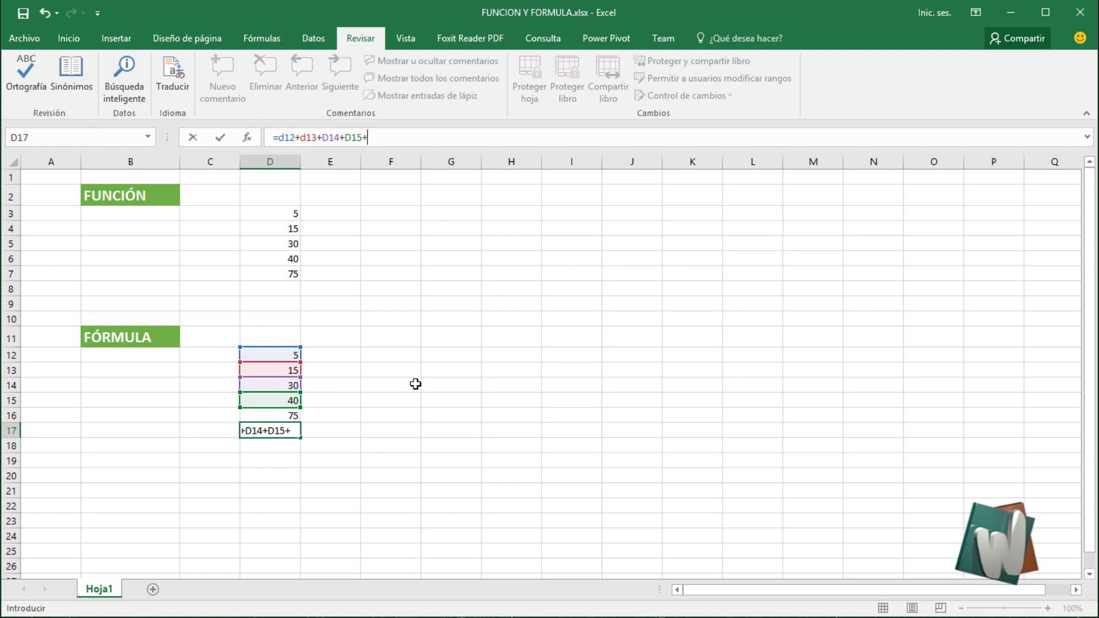
click(291, 415)
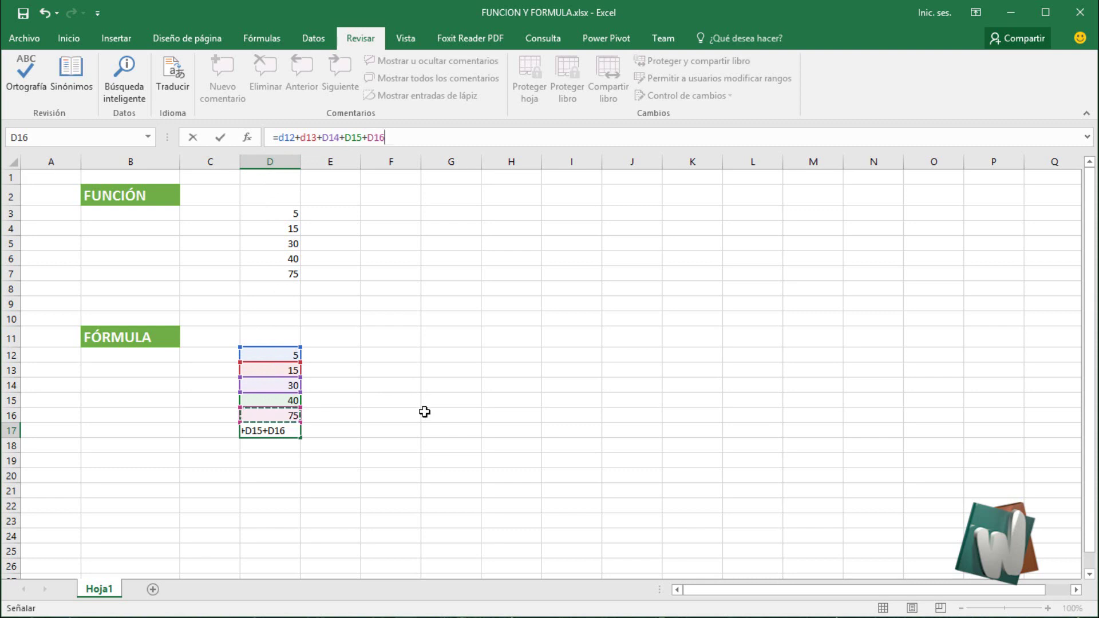
key(Return)
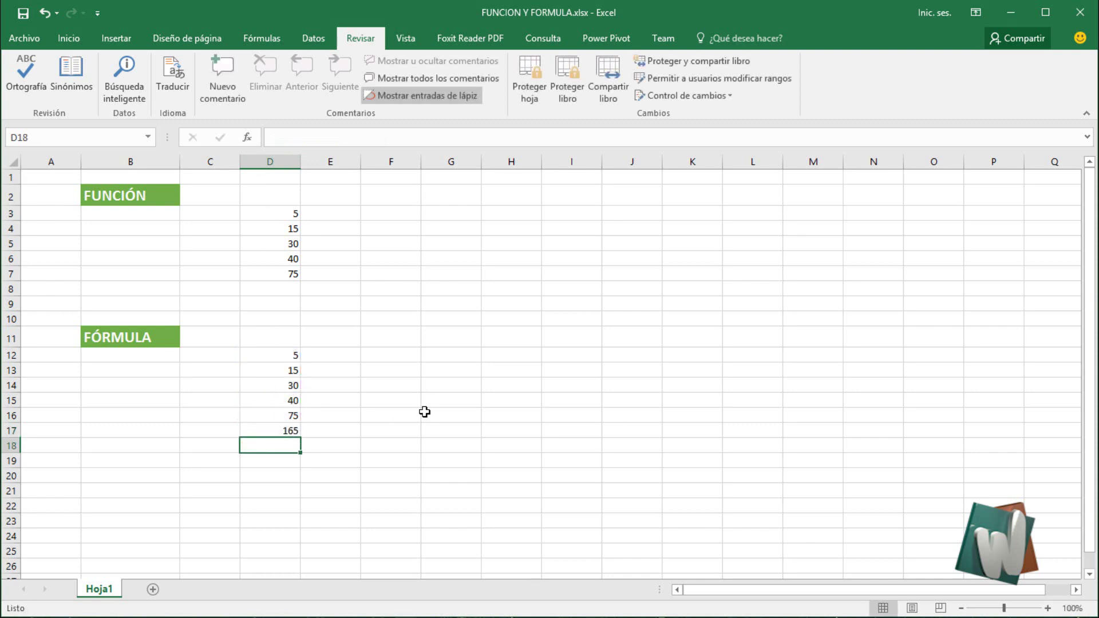
click(292, 432)
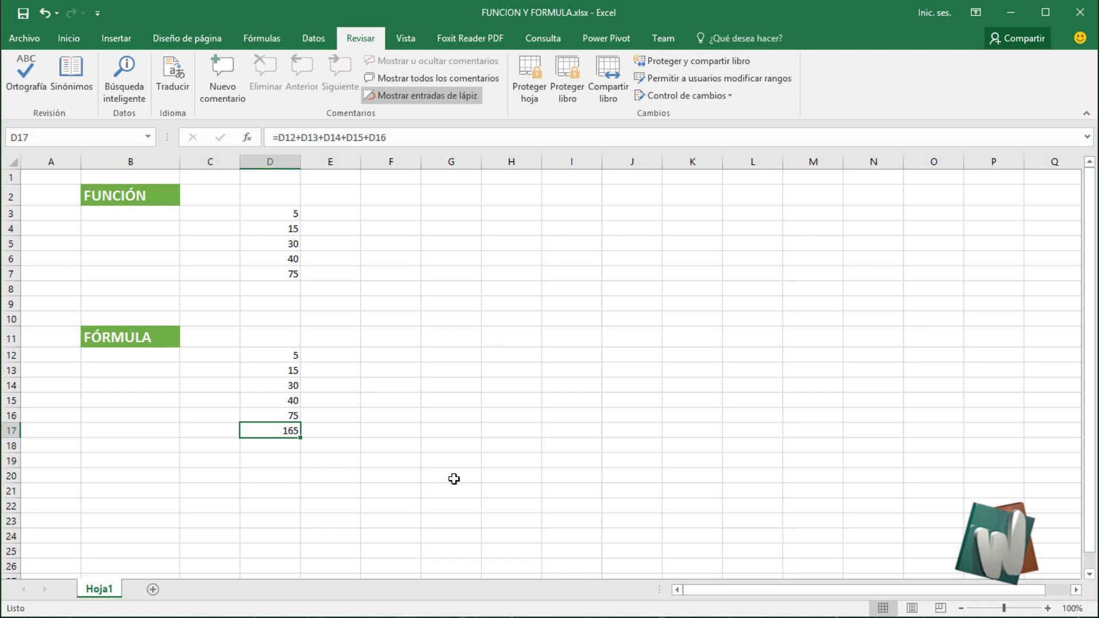
key(Up)
key(Up)
key(Up)
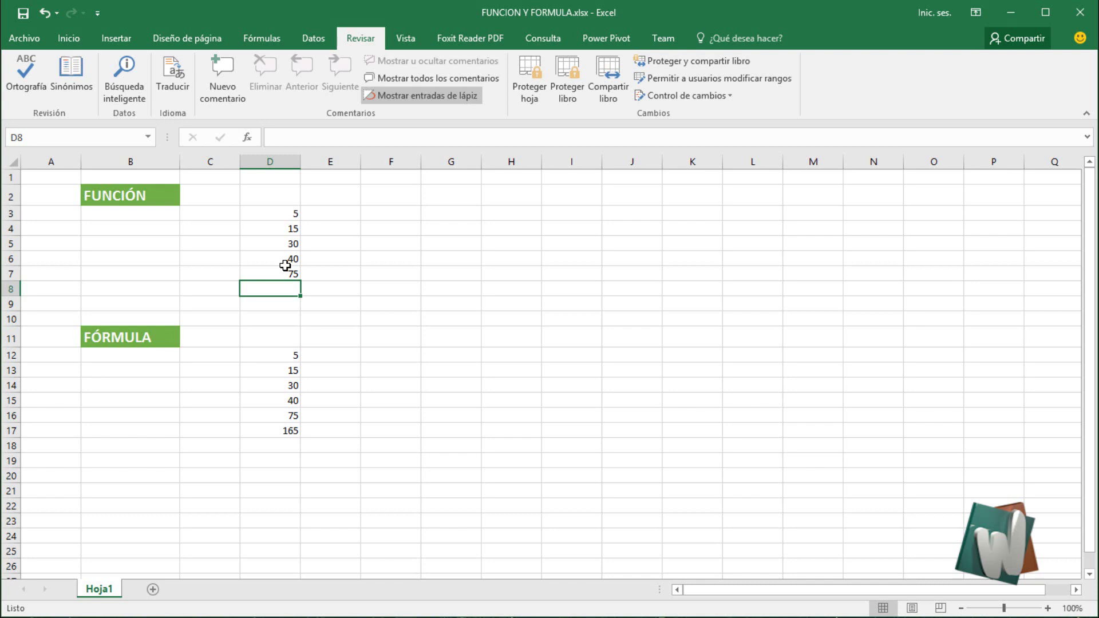
Type =suma in D8, fixing a typo, and accept SUMA from autocomplete.
text(=)
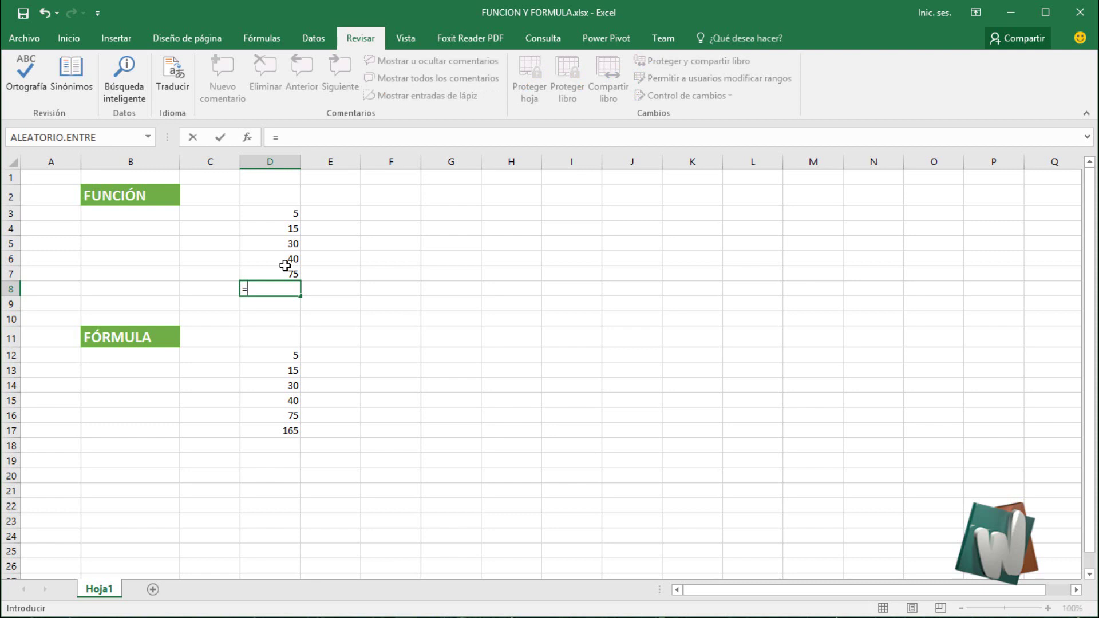
text(s)
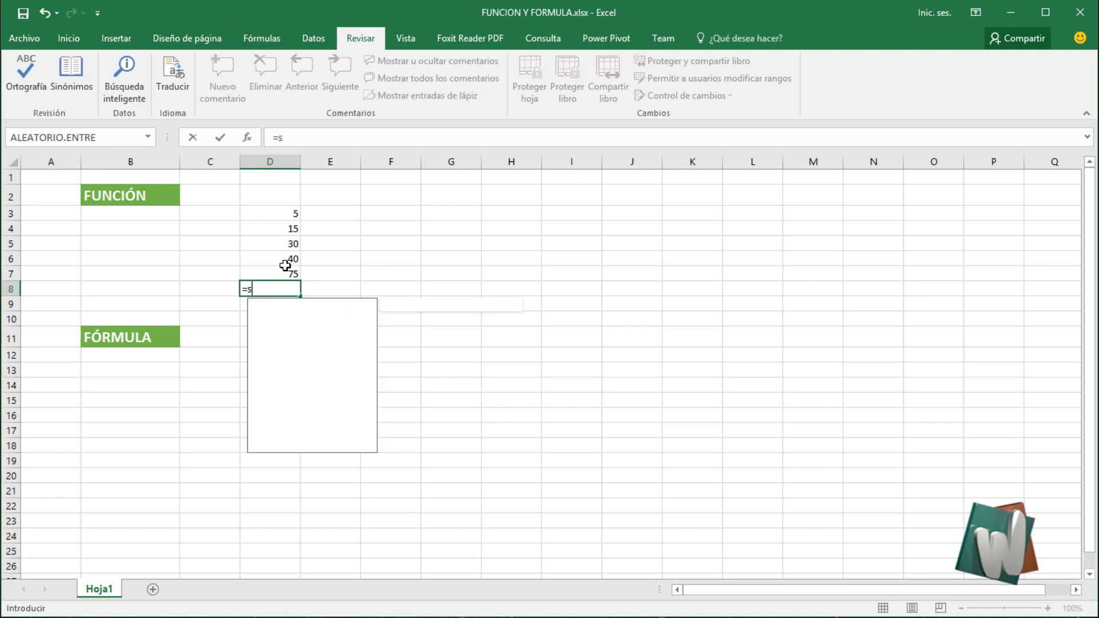
text(uma)
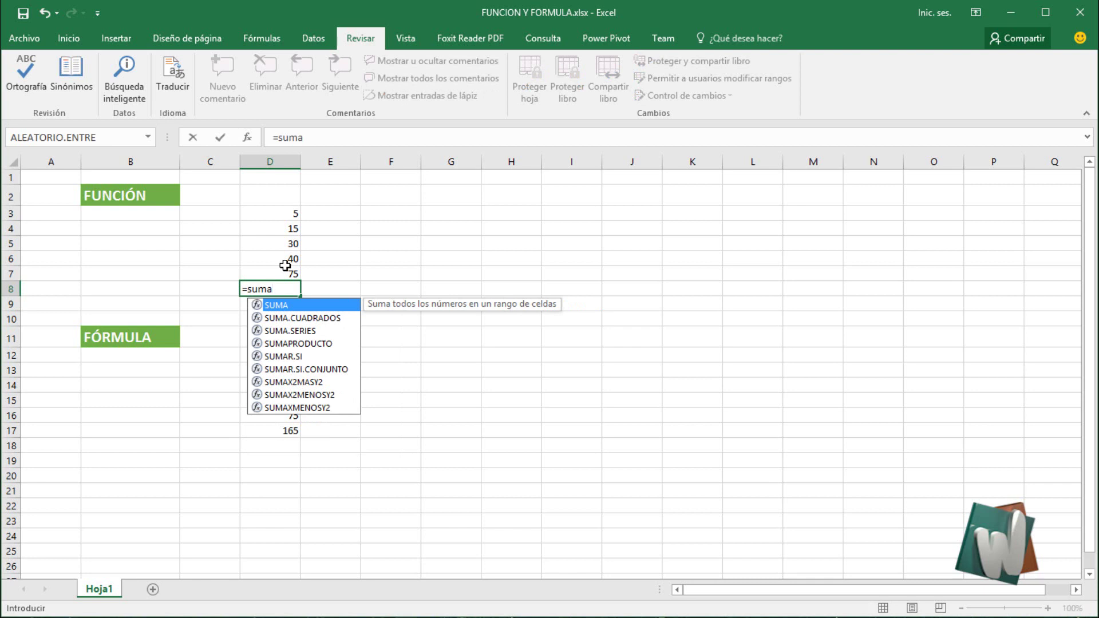
key(BackSpace)
key(BackSpace)
key(BackSpace)
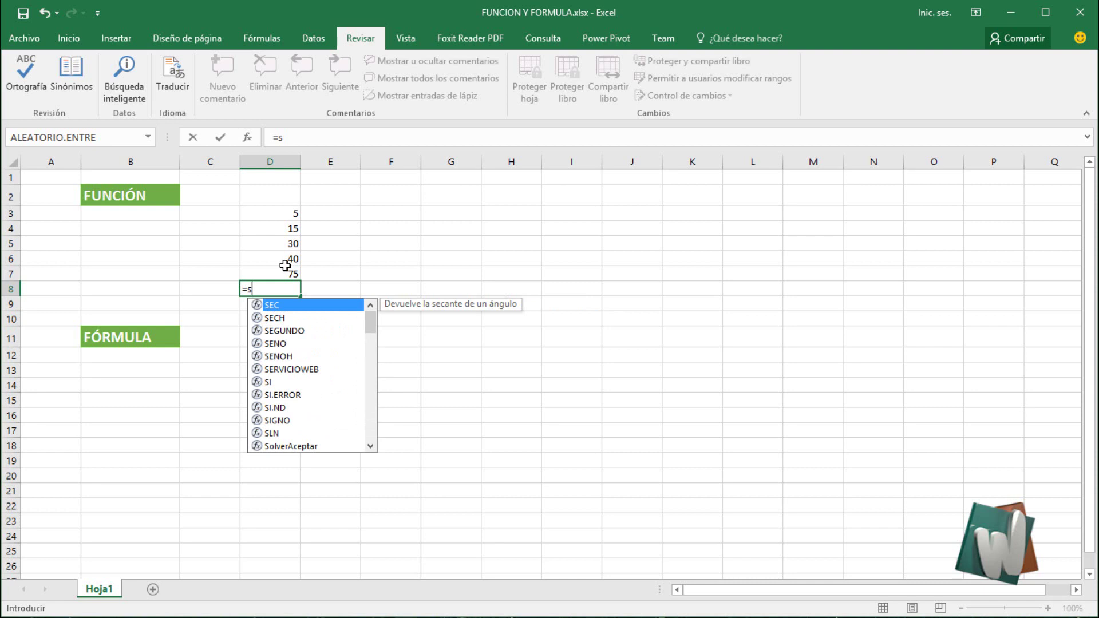
text(uma)
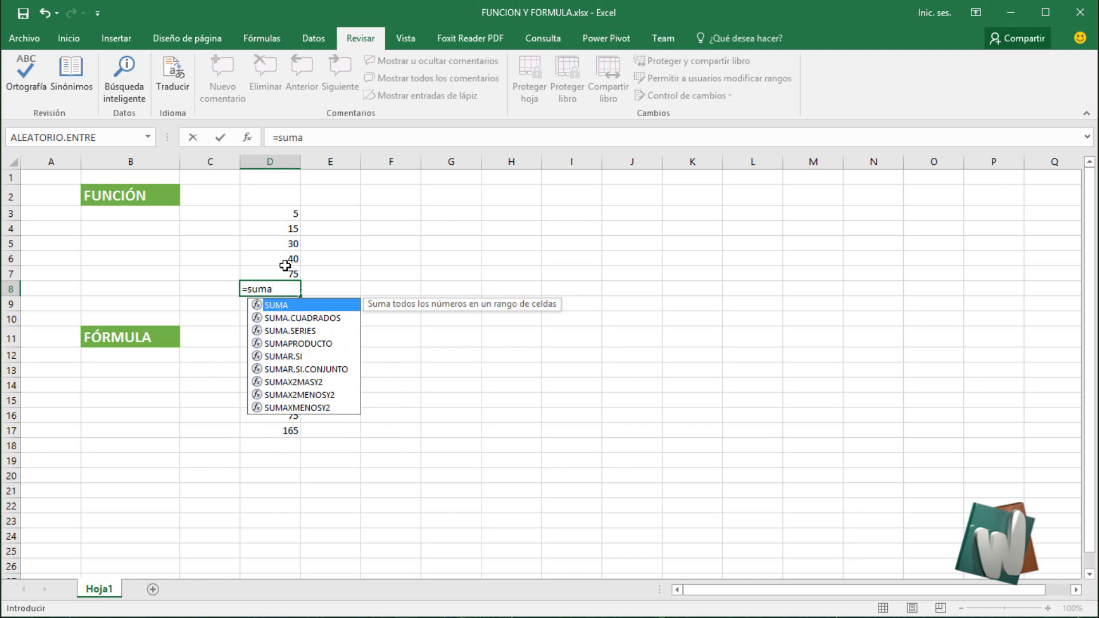
key(Tab)
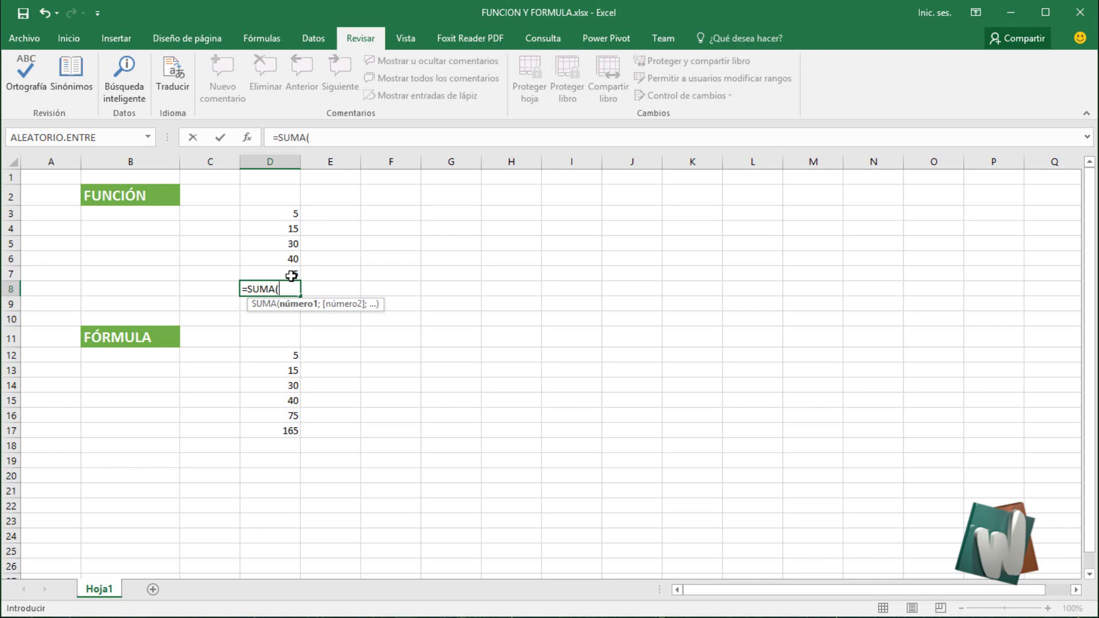
Complete D8 as =SUMA(D3:D7) showing 165, then recheck D17's formula.
click(288, 212)
drag(288, 212, 297, 274)
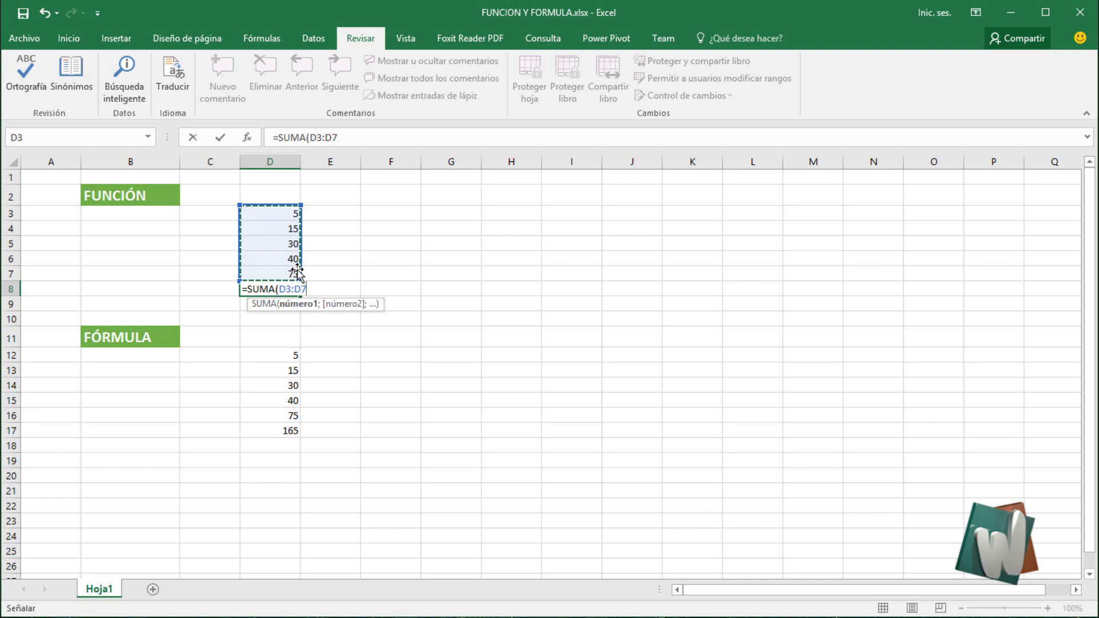
key(Return)
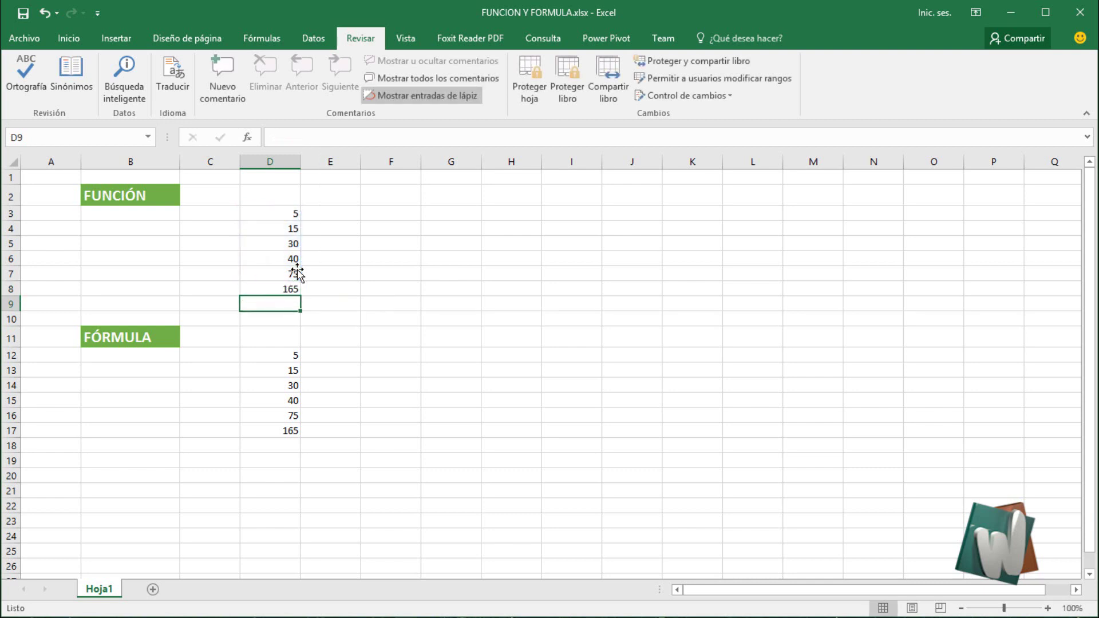
click(271, 430)
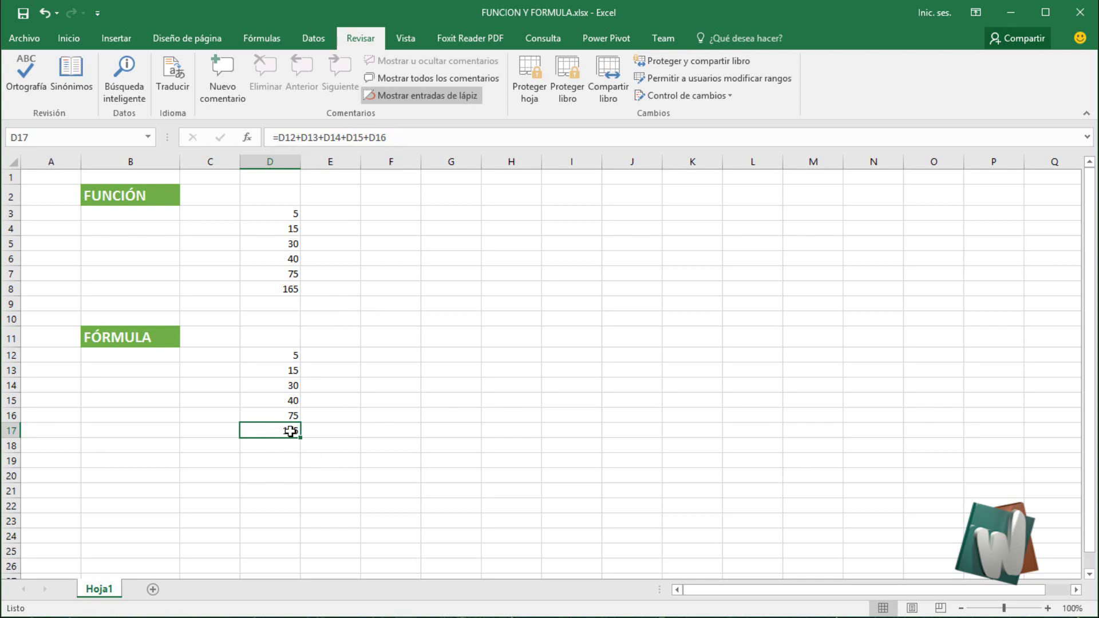
click(298, 291)
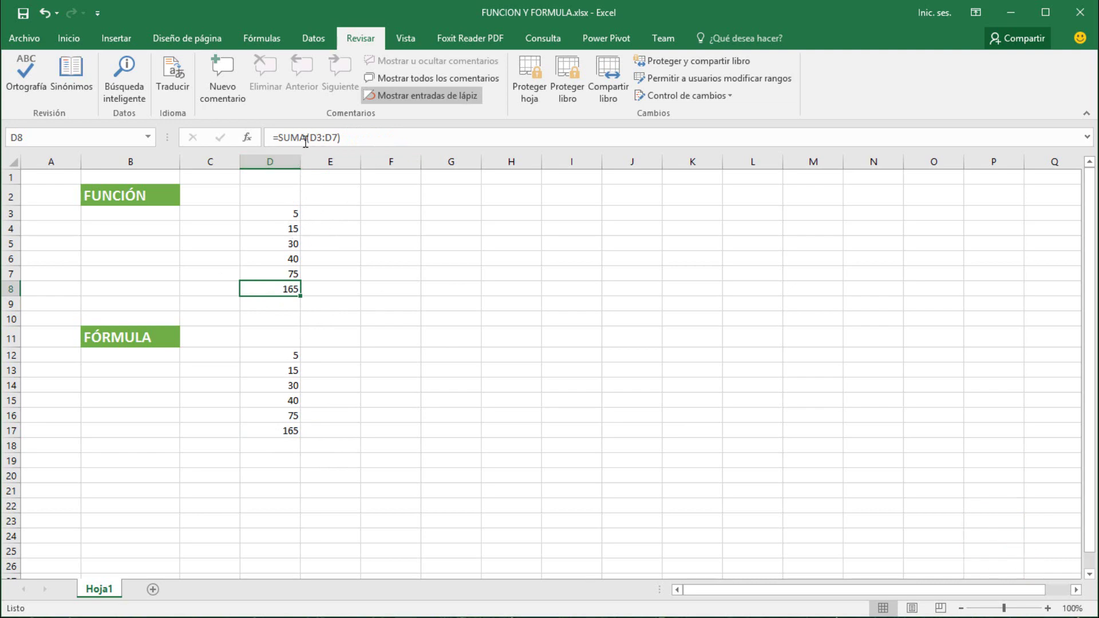
click(281, 429)
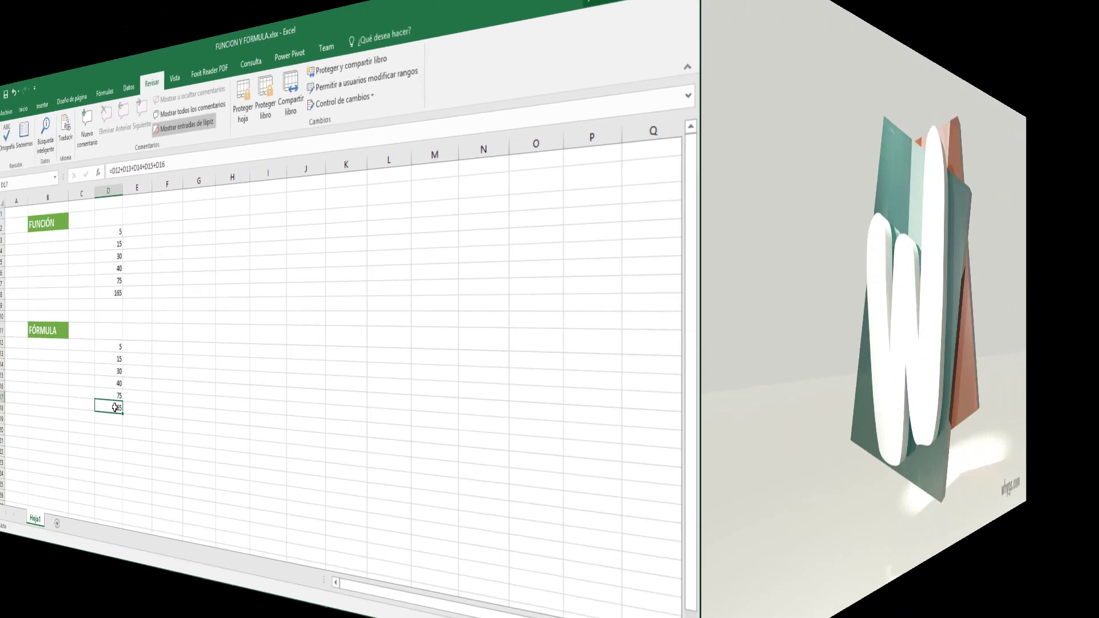